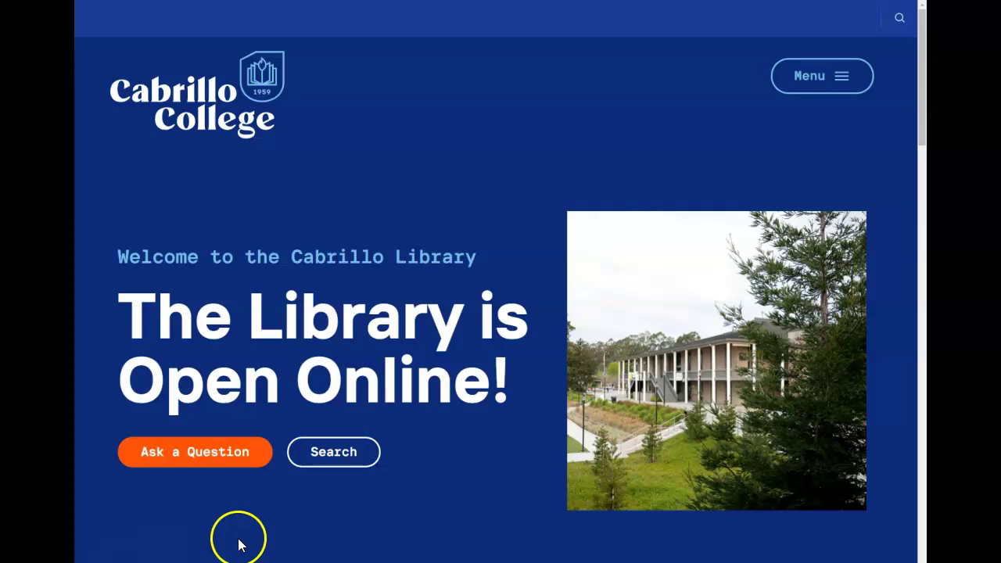
- Scroll the Cabrillo College Library homepage down to the Online Services links
{"action": "scroll", "coordinate": [238, 542], "scroll_direction": "down", "scroll_amount": 4}
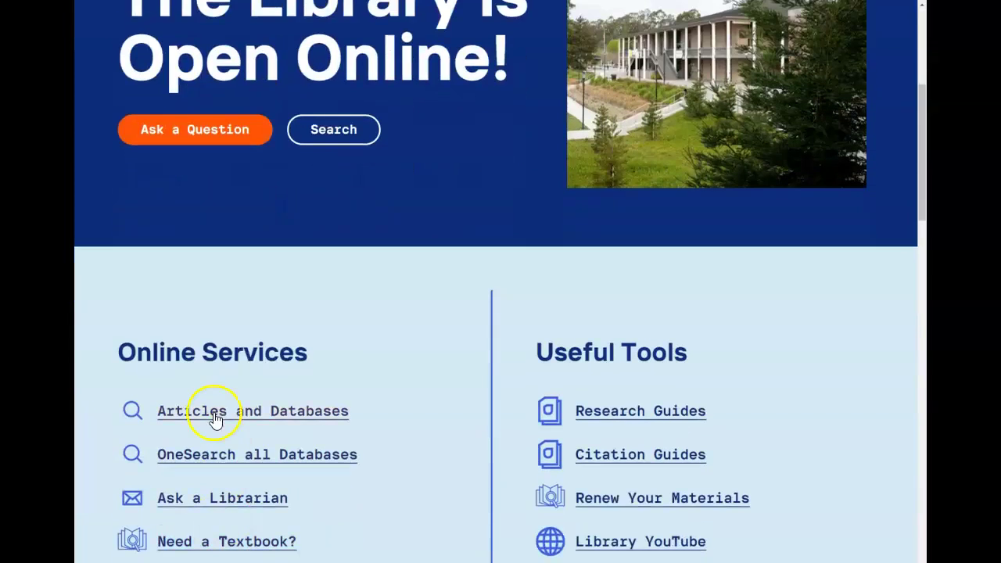
- Filter the A-Z Databases list to letter S and Health and Sciences, then open Science Database
{"action": "left_click", "coordinate": [218, 412]}
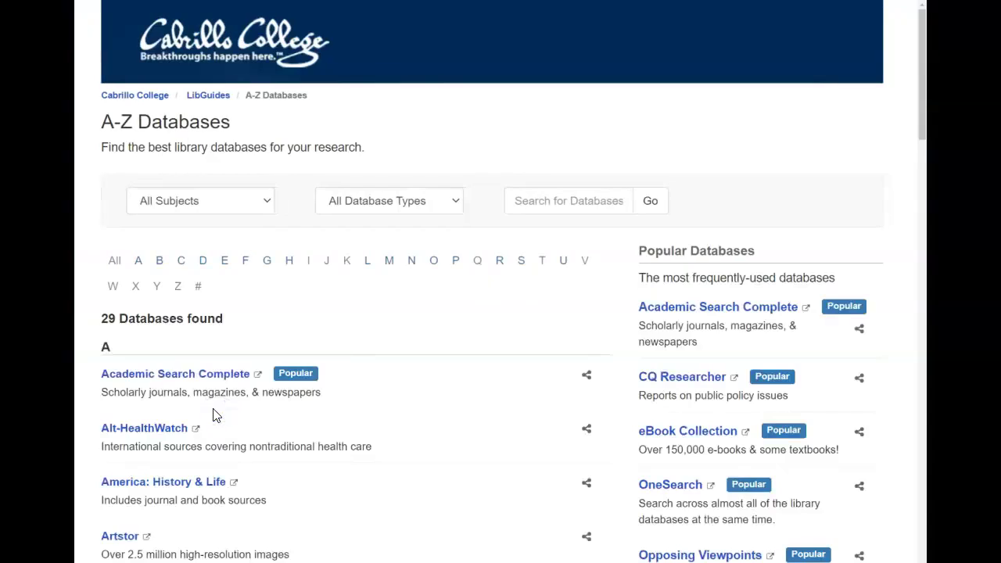
{"action": "left_click", "coordinate": [521, 261]}
{"action": "left_click", "coordinate": [235, 202]}
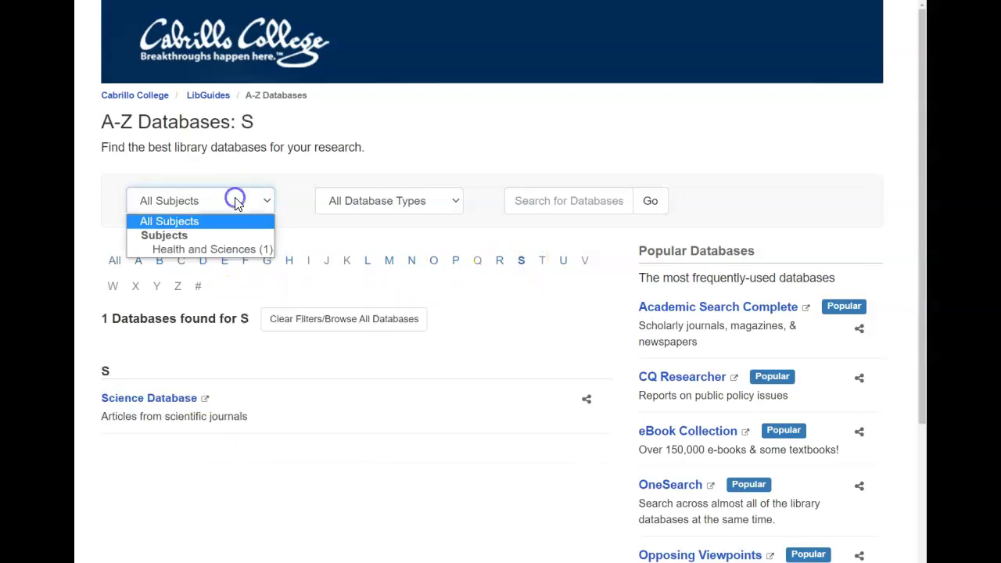
{"action": "left_click", "coordinate": [215, 250]}
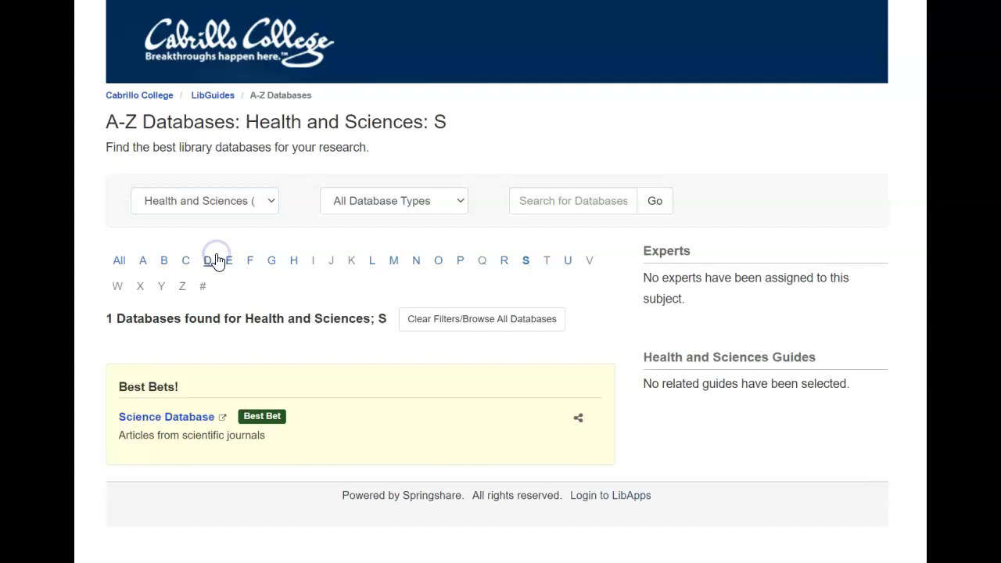
{"action": "left_click", "coordinate": [190, 418]}
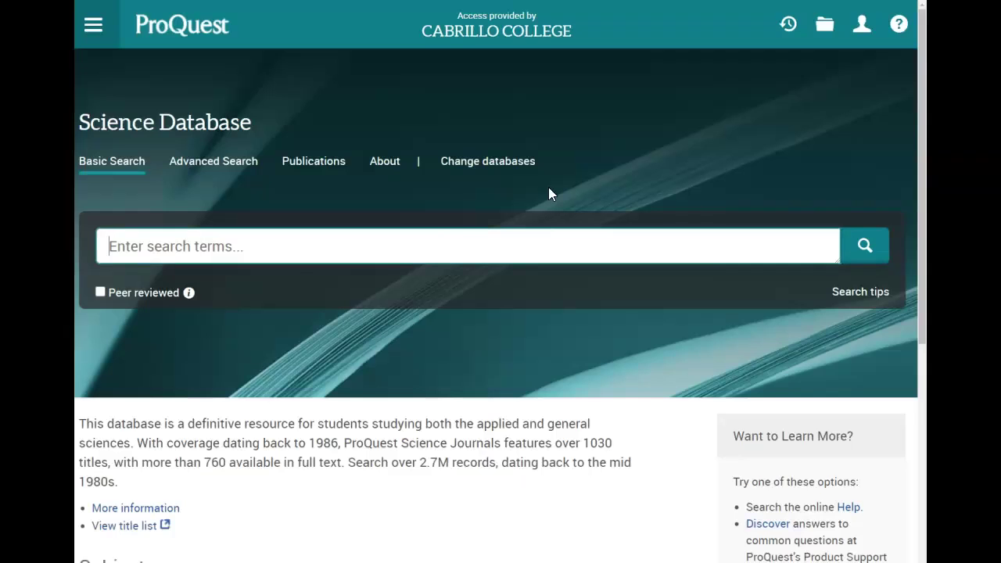
- Search Science Database for 'climate change ocean warming', returning 42,858 results
{"action": "left_click", "coordinate": [269, 253]}
{"action": "type", "text": "climate chant"}
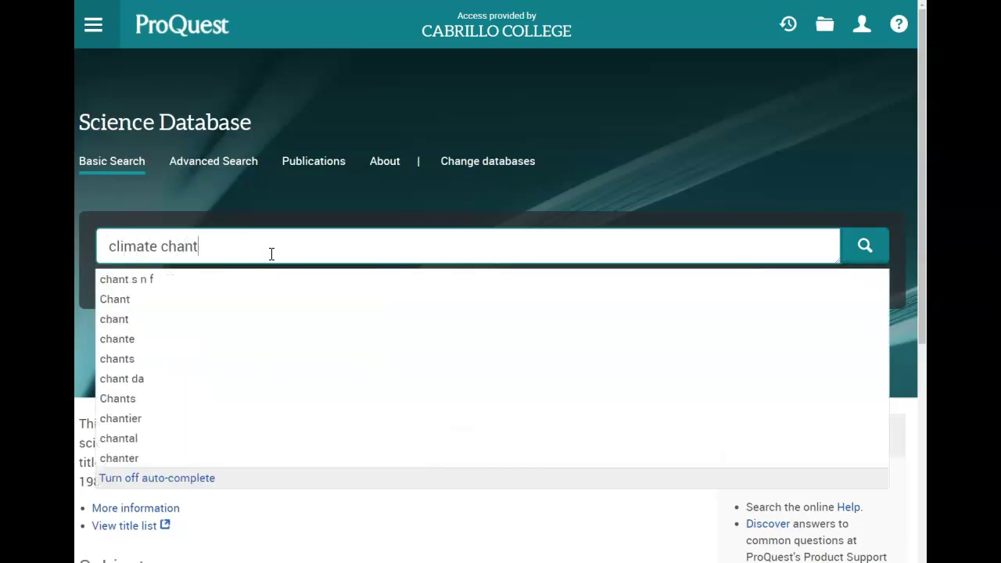
{"action": "key", "text": "BackSpace"}
{"action": "type", "text": "ge and ocean"}
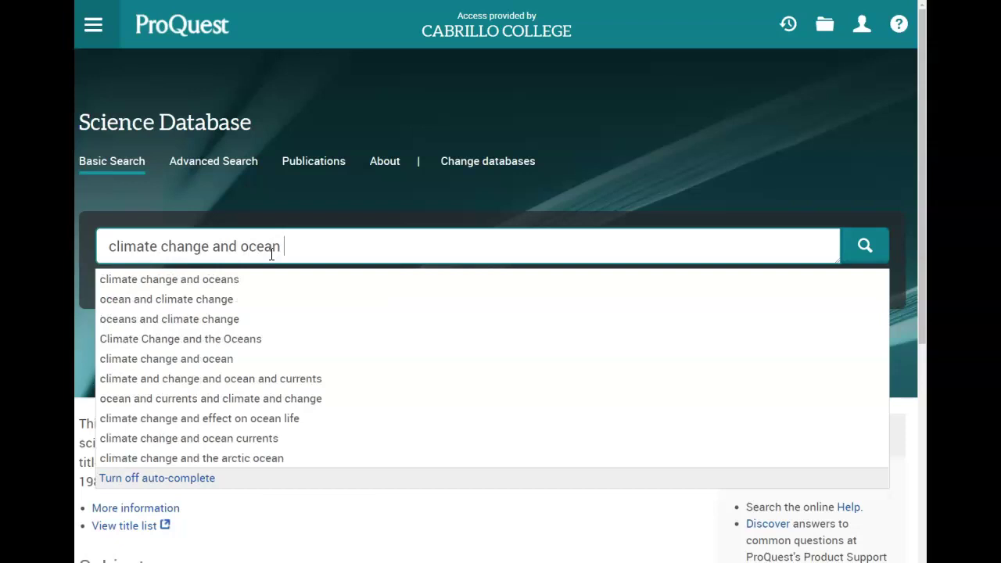
{"action": "key", "text": "BackSpace"}
{"action": "key", "text": "BackSpace"}
{"action": "key", "text": "BackSpace"}
{"action": "key", "text": "BackSpace"}
{"action": "key", "text": "BackSpace"}
{"action": "key", "text": "BackSpace"}
{"action": "key", "text": "BackSpace"}
{"action": "key", "text": "BackSpace"}
{"action": "key", "text": "BackSpace"}
{"action": "key", "text": "BackSpace"}
{"action": "type", "text": "ocean warming"}
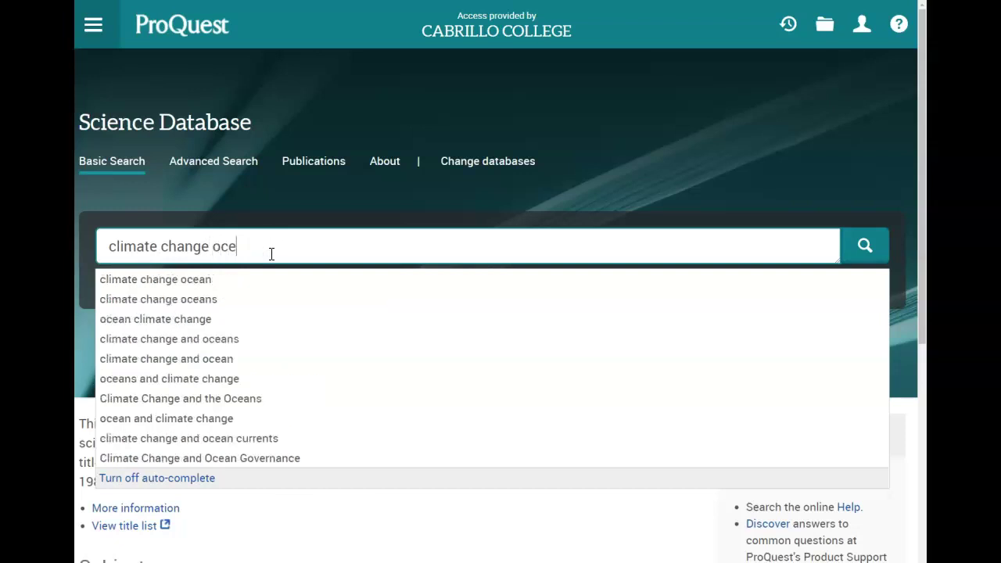
{"action": "key", "text": "Return"}
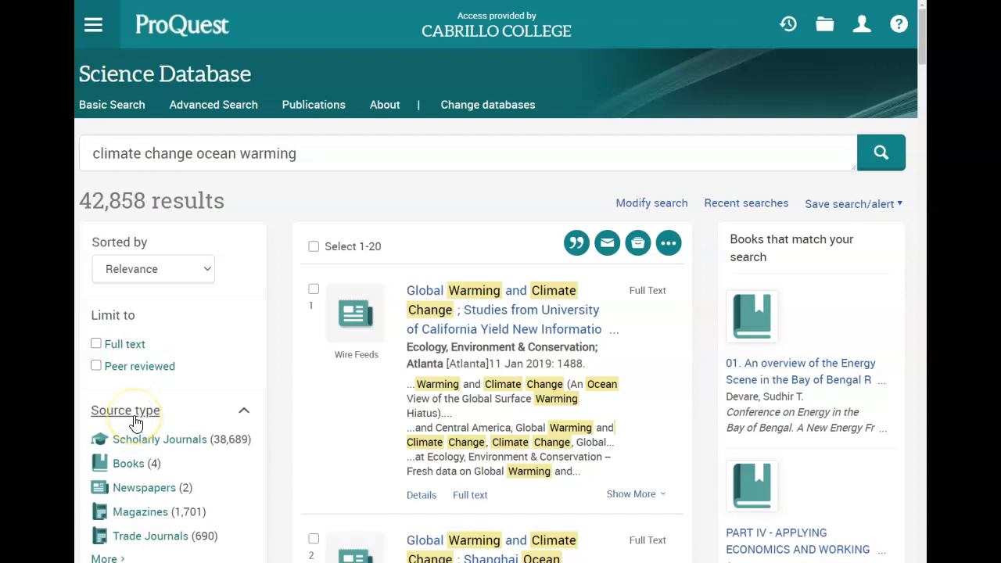
- Edit the query to add tuna and wrap 'climate change' in quotation marks
{"action": "scroll", "coordinate": [134, 434], "scroll_direction": "down", "scroll_amount": 3}
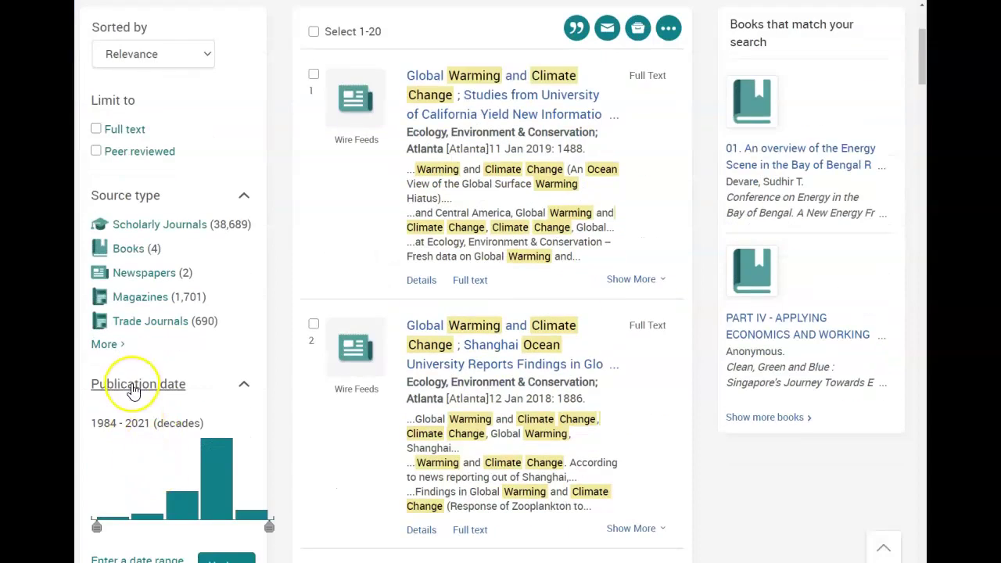
{"action": "scroll", "coordinate": [376, 273], "scroll_direction": "up", "scroll_amount": 3}
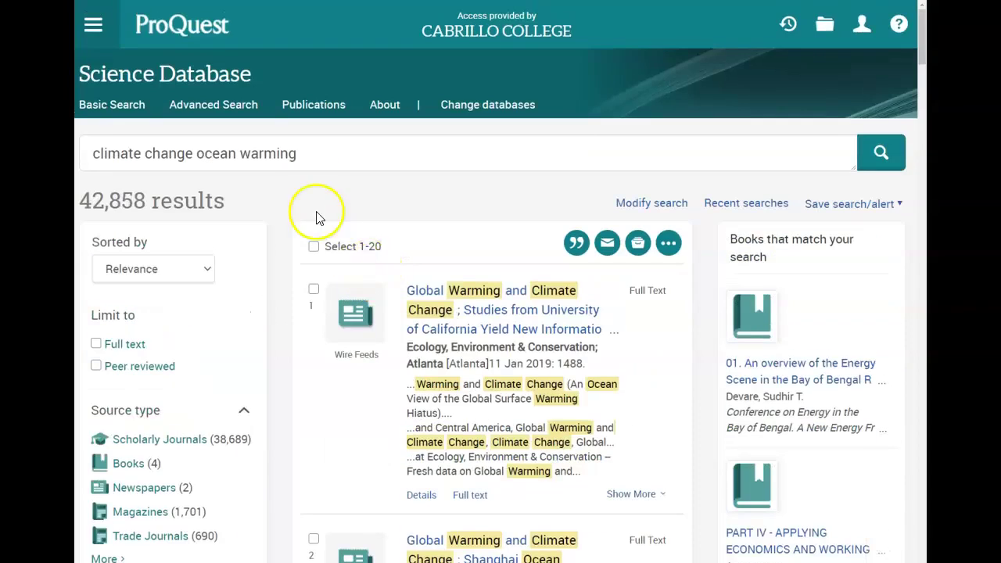
{"action": "left_click", "coordinate": [310, 152]}
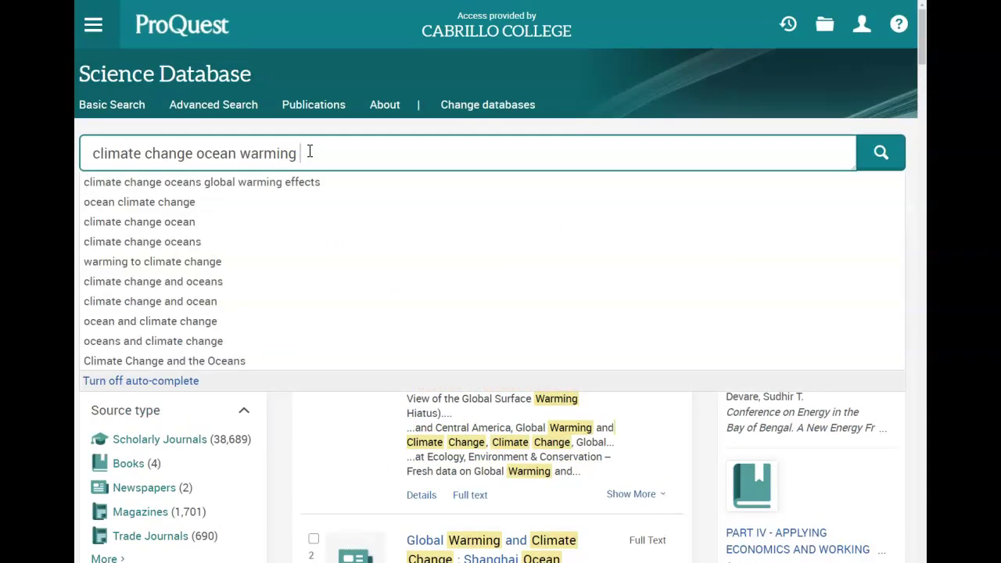
{"action": "type", "text": "tuna"}
{"action": "left_click", "coordinate": [96, 153]}
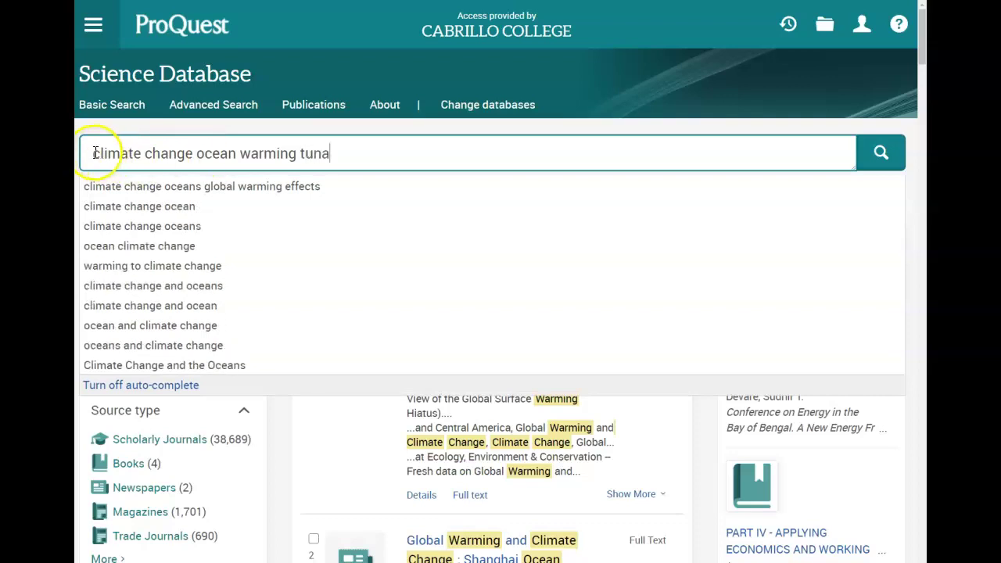
{"action": "type", "text": "\""}
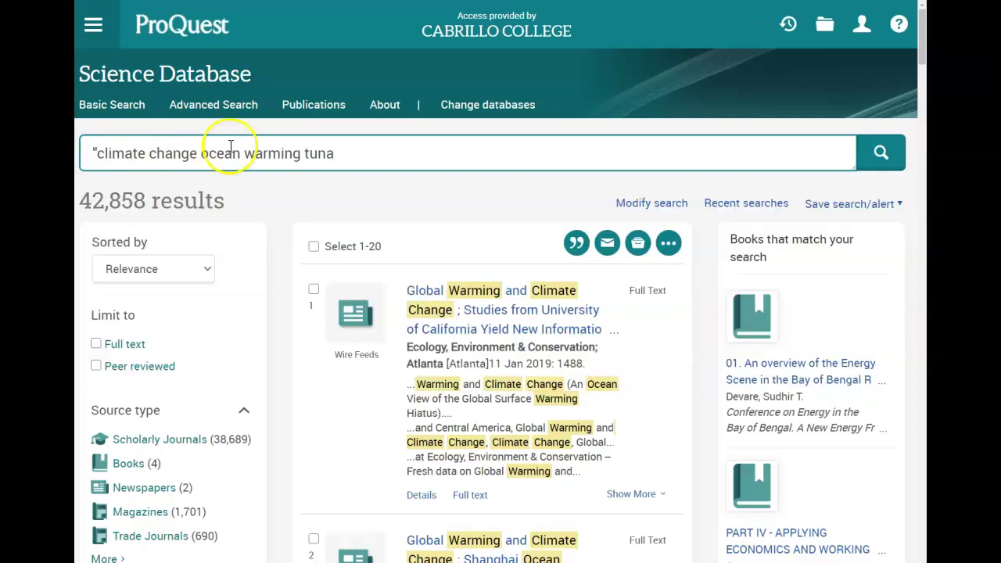
{"action": "left_click", "coordinate": [198, 153]}
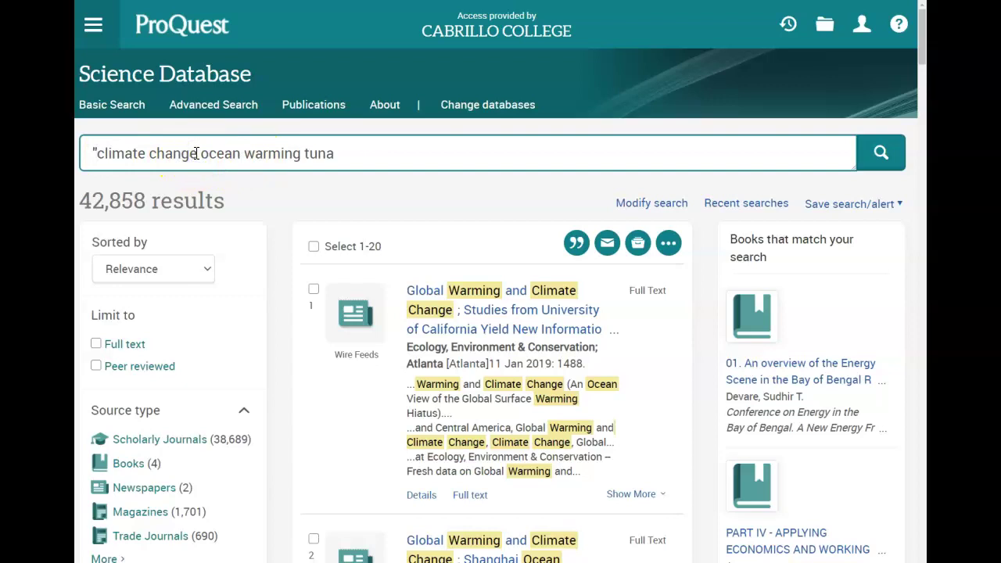
{"action": "type", "text": "\""}
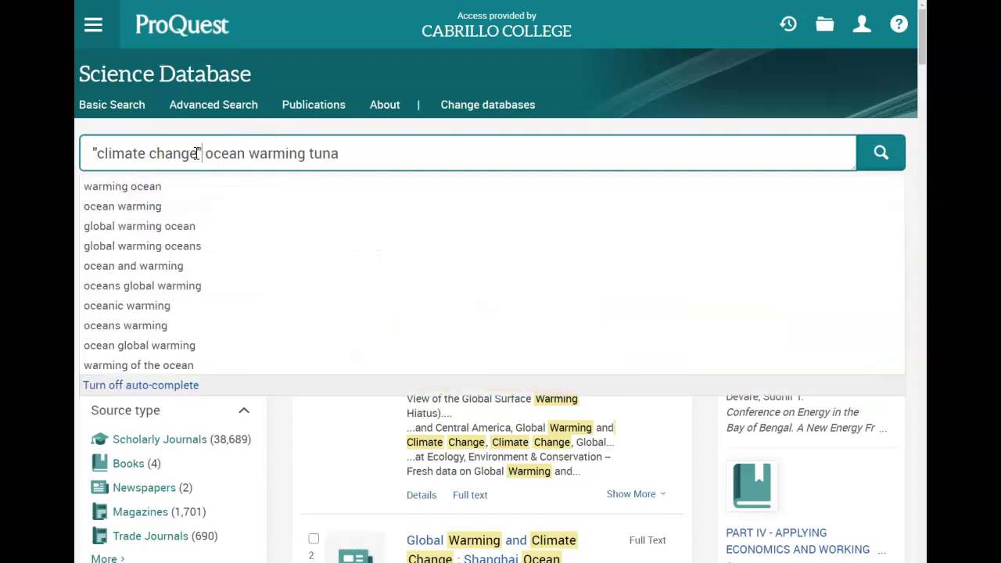
- Rerun the quoted-phrase search and limit it to full-text items, leaving 409 results
{"action": "left_click", "coordinate": [897, 157]}
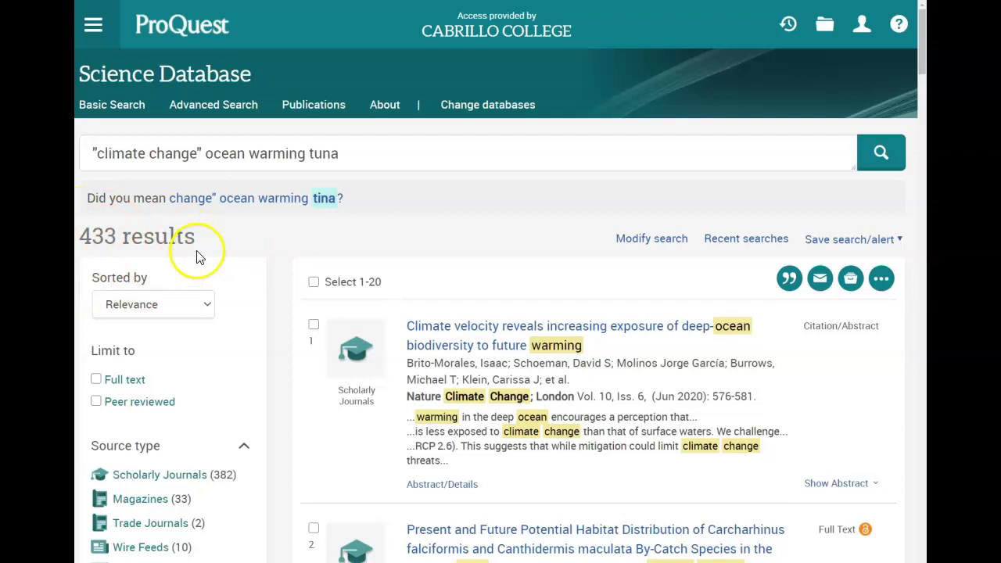
{"action": "scroll", "coordinate": [195, 330], "scroll_direction": "down", "scroll_amount": 2}
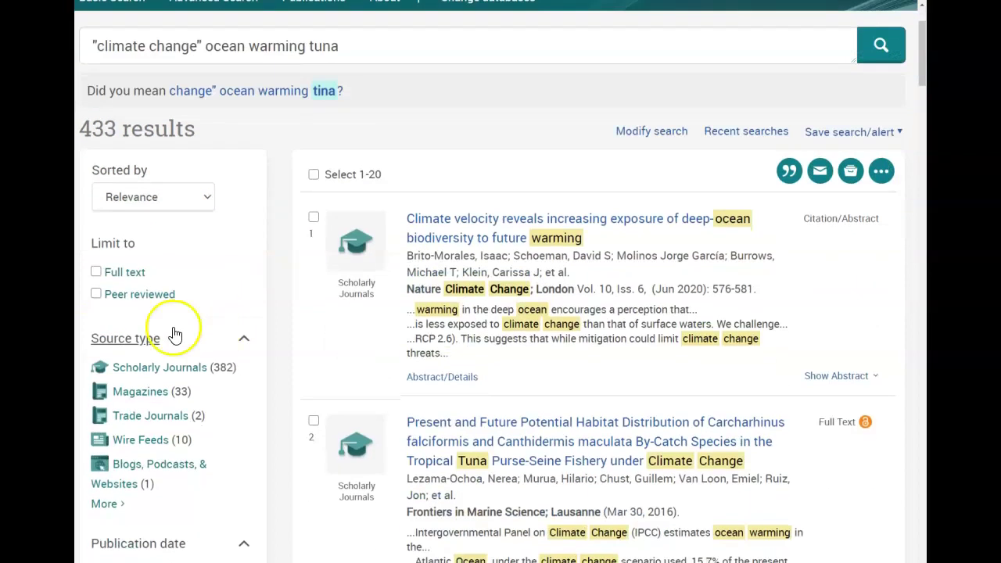
{"action": "left_click", "coordinate": [96, 272]}
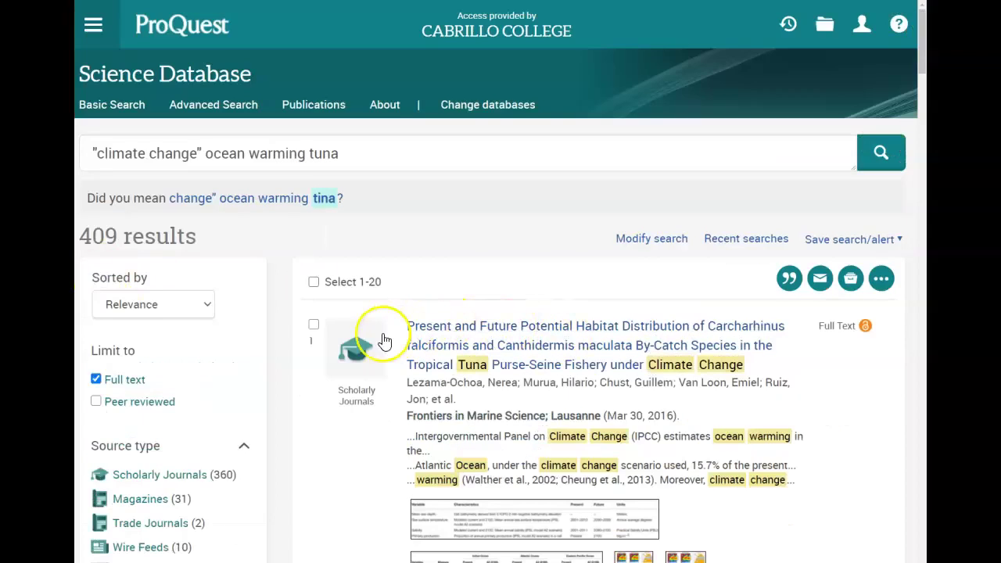
{"action": "scroll", "coordinate": [331, 367], "scroll_direction": "down", "scroll_amount": 4}
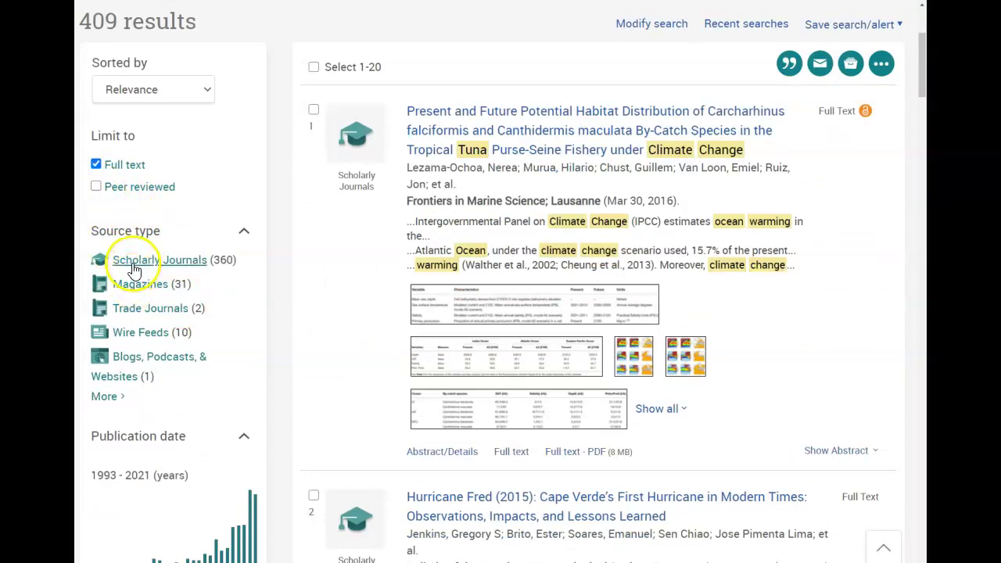
- Limit results to peer-reviewed items published 2016–2021, narrowing them to 233
{"action": "left_click", "coordinate": [96, 188]}
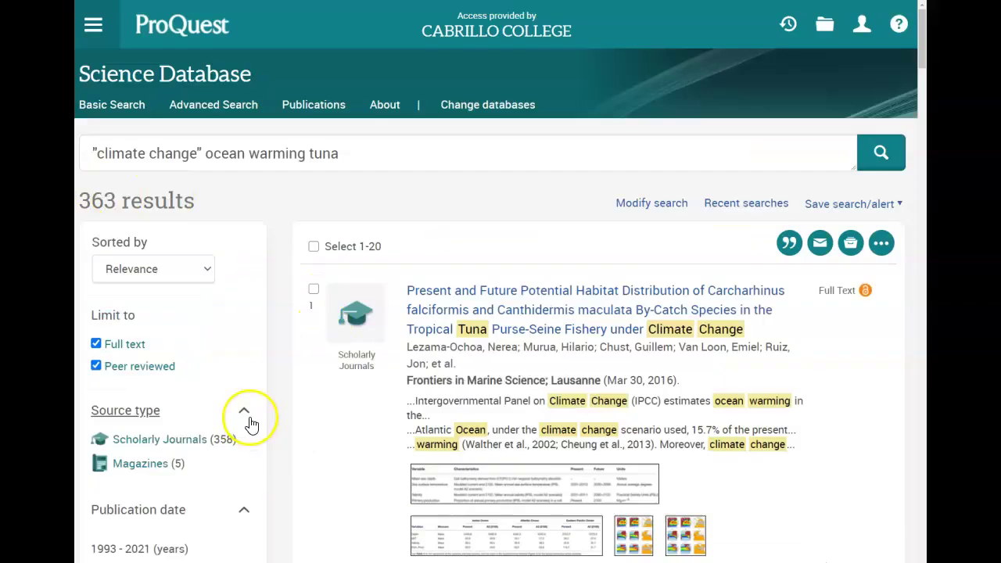
{"action": "scroll", "coordinate": [251, 423], "scroll_direction": "down", "scroll_amount": 3}
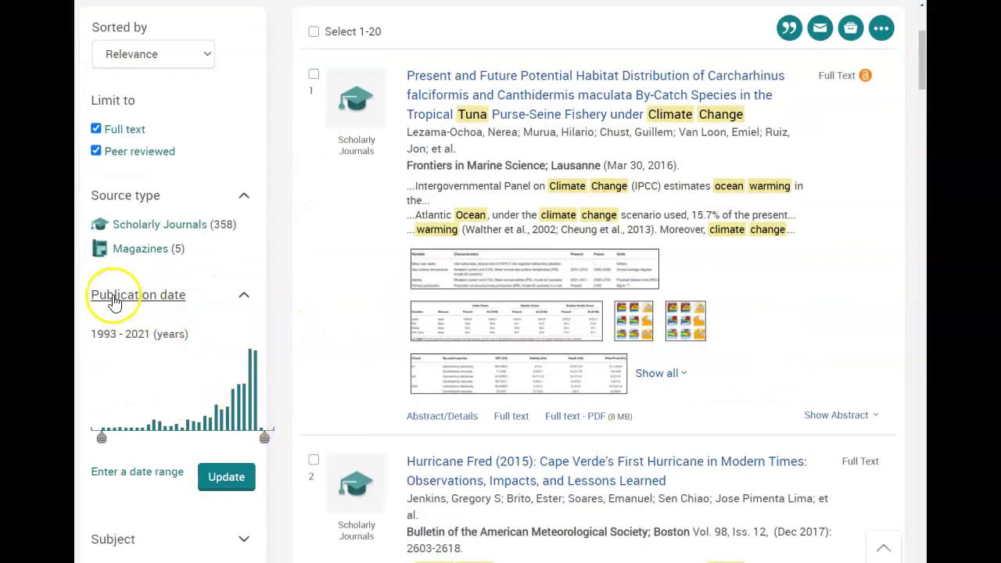
{"action": "left_click_drag", "start_coordinate": [101, 438], "coordinate": [231, 444]}
{"action": "left_click", "coordinate": [226, 476]}
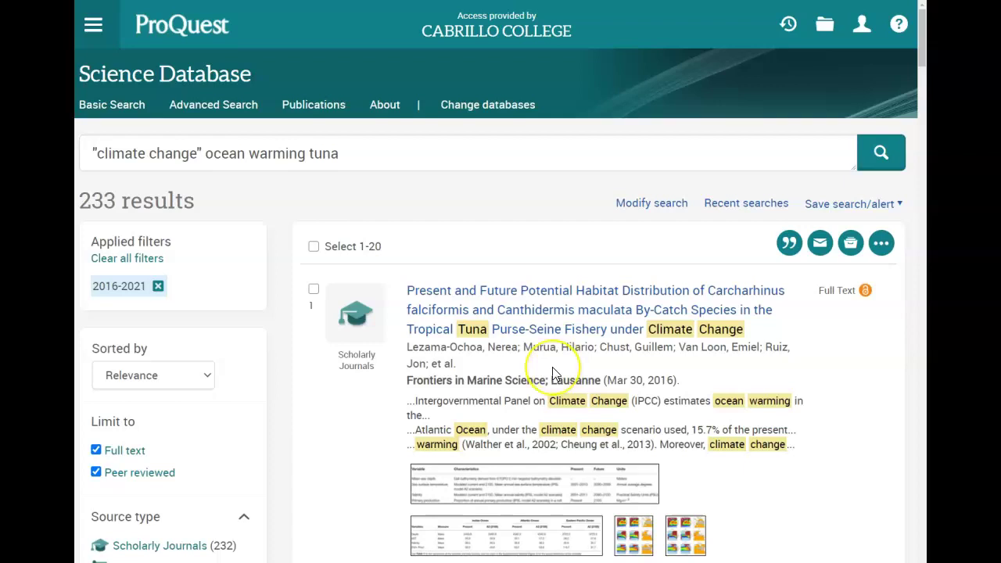
{"action": "scroll", "coordinate": [552, 367], "scroll_direction": "down", "scroll_amount": 4}
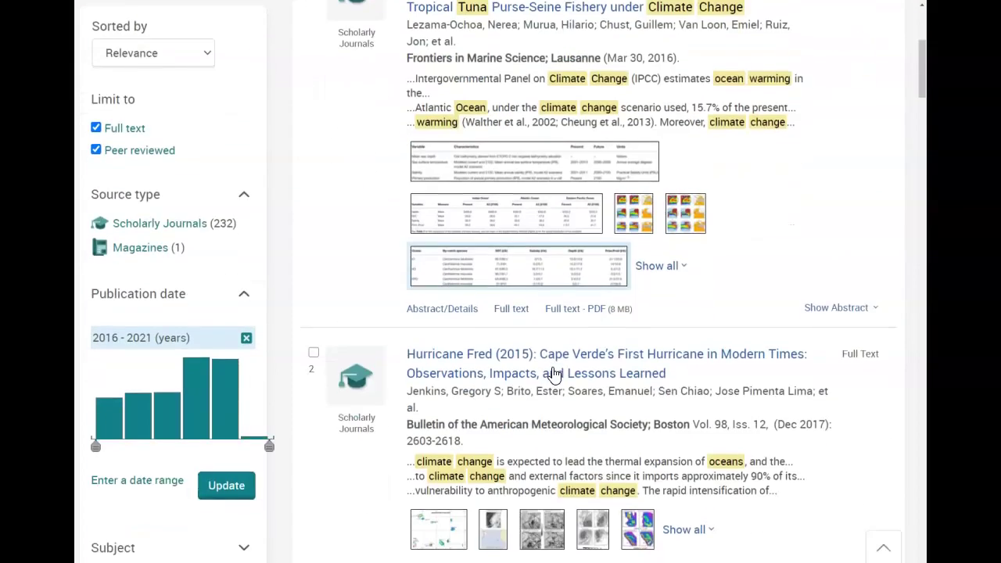
{"action": "scroll", "coordinate": [552, 374], "scroll_direction": "down", "scroll_amount": 5}
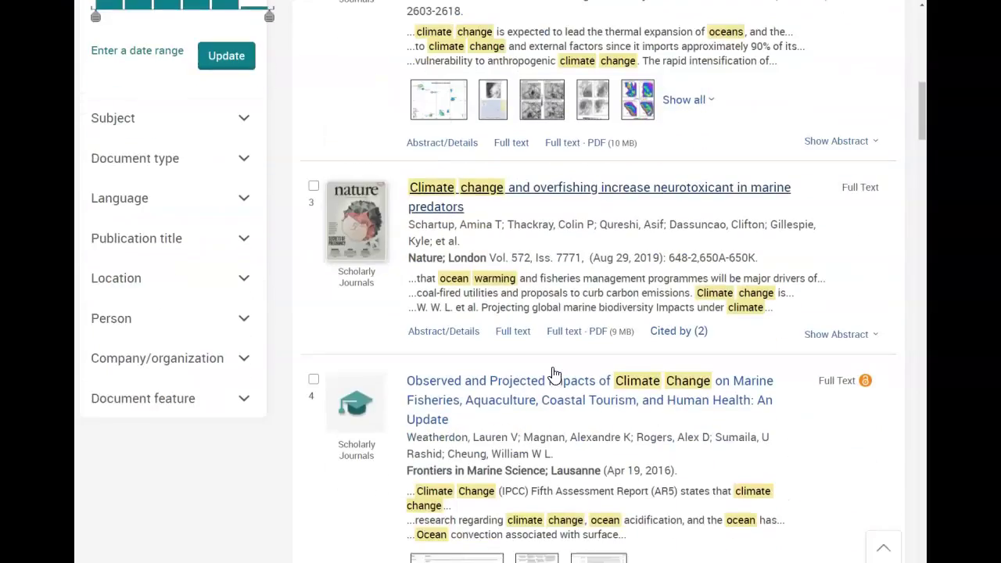
{"action": "scroll", "coordinate": [552, 374], "scroll_direction": "down", "scroll_amount": 2}
- Open result 4, 'Observed and Projected Impacts of Climate Change on Marine Fisheries…', in full text
{"action": "left_click", "coordinate": [520, 242]}
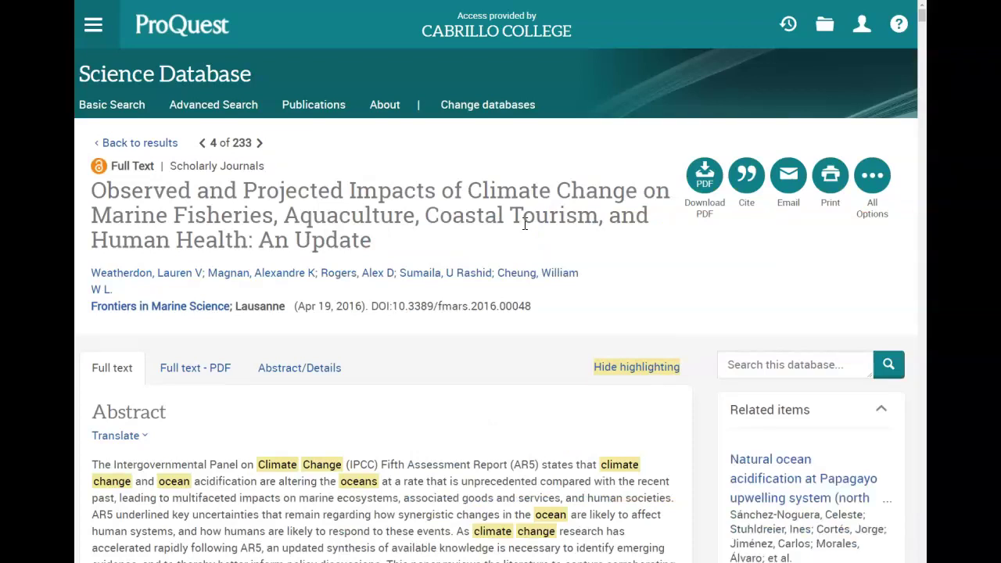
{"action": "left_click", "coordinate": [513, 226]}
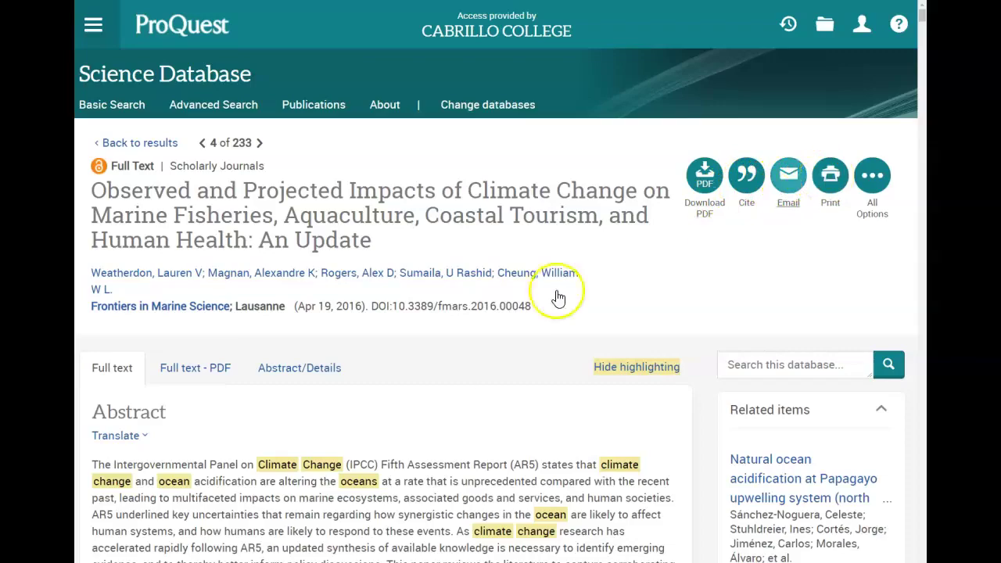
{"action": "scroll", "coordinate": [356, 508], "scroll_direction": "down", "scroll_amount": 7}
{"action": "scroll", "coordinate": [356, 508], "scroll_direction": "down", "scroll_amount": 2}
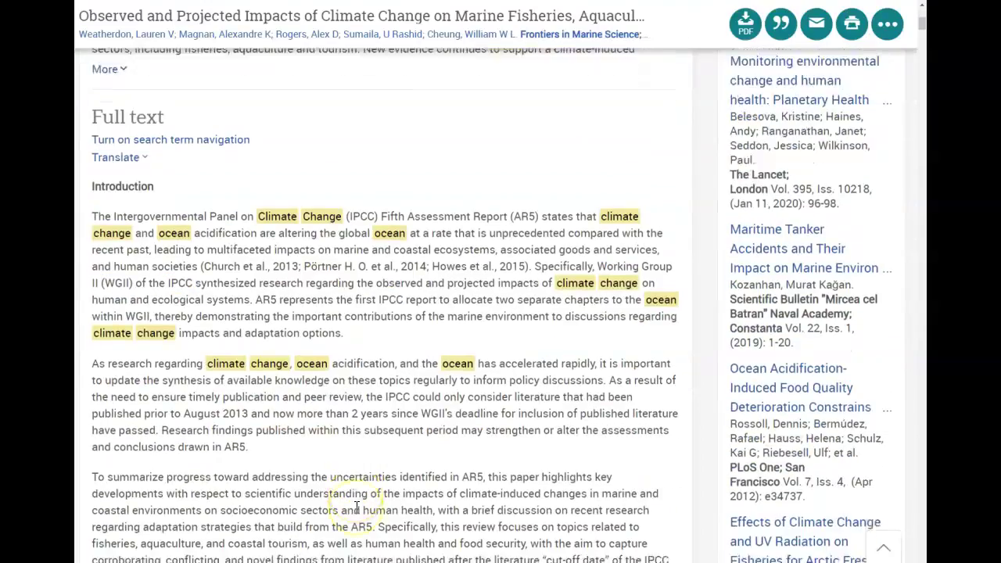
{"action": "scroll", "coordinate": [357, 508], "scroll_direction": "up", "scroll_amount": 9}
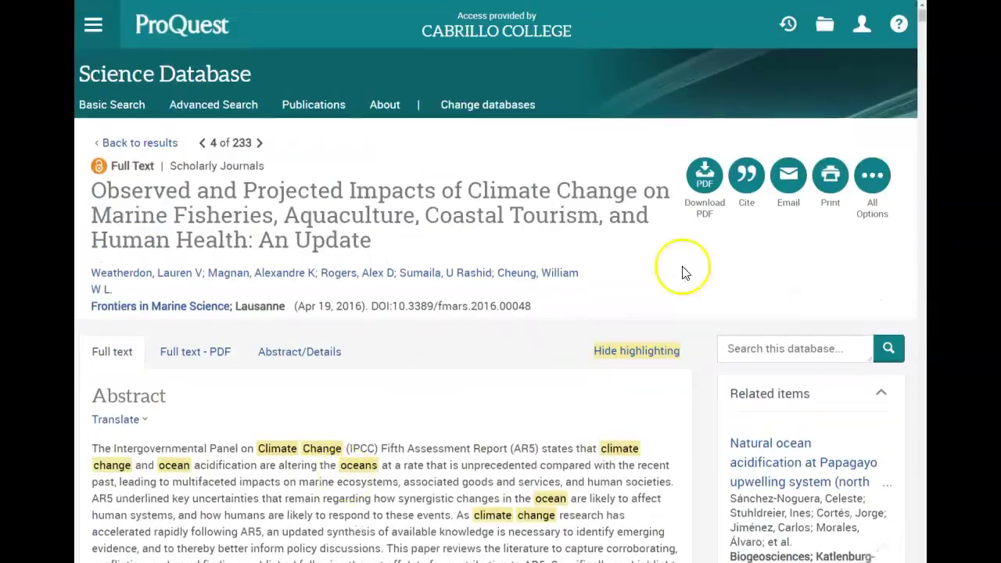
- Start emailing the article with bibliographic citations included in APA 6th style
{"action": "left_click", "coordinate": [785, 182]}
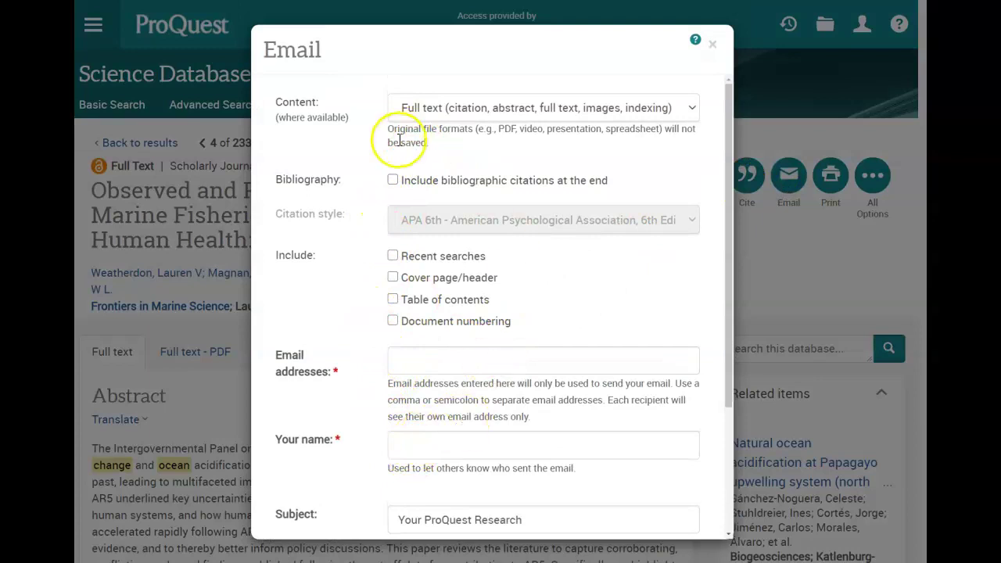
{"action": "left_click", "coordinate": [392, 181]}
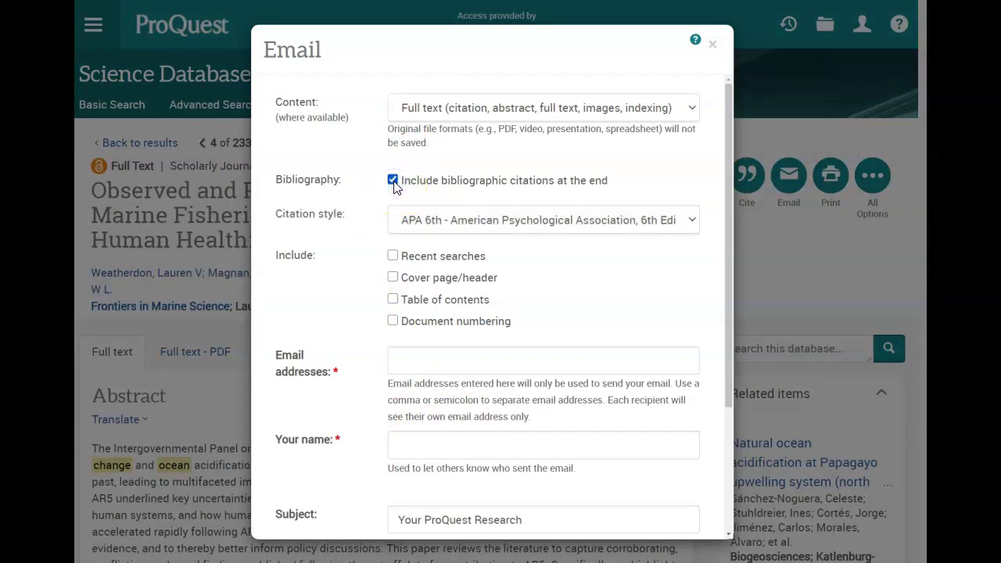
{"action": "left_click", "coordinate": [414, 219]}
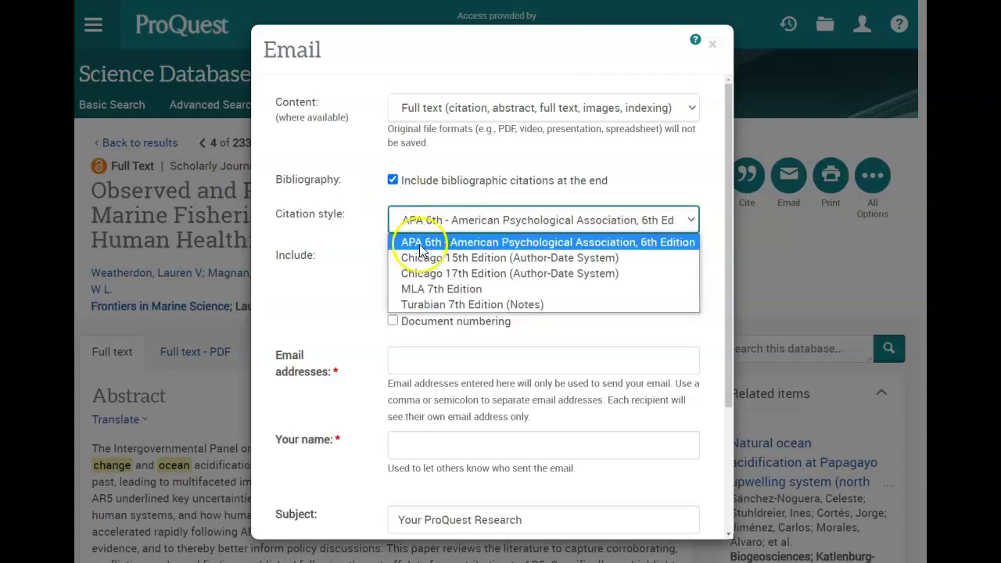
{"action": "left_click", "coordinate": [420, 244]}
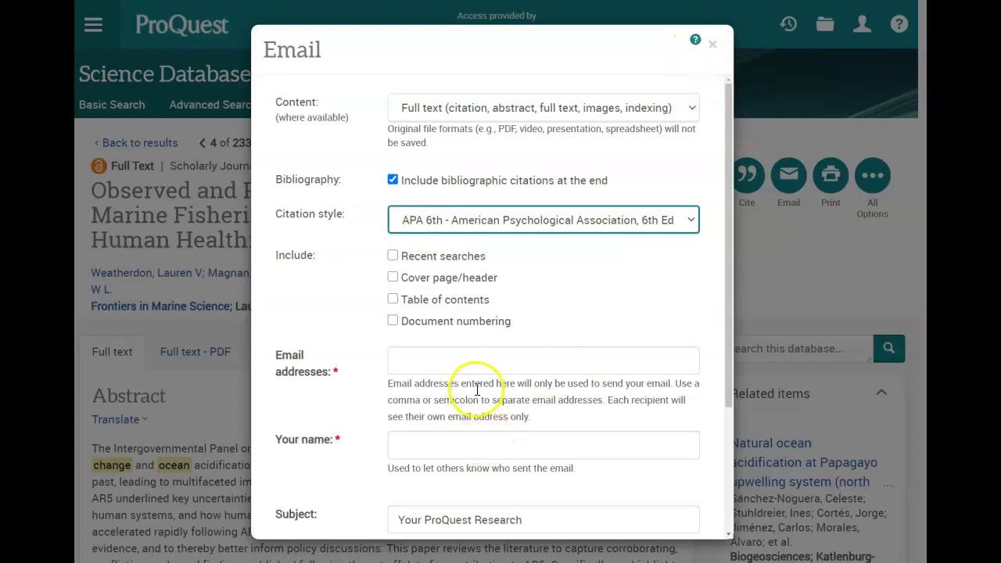
- Fill in the recipient e-mail and sender name, send it, and return to the library homepage
{"action": "left_click", "coordinate": [465, 365]}
{"action": "type", "text": "mim"}
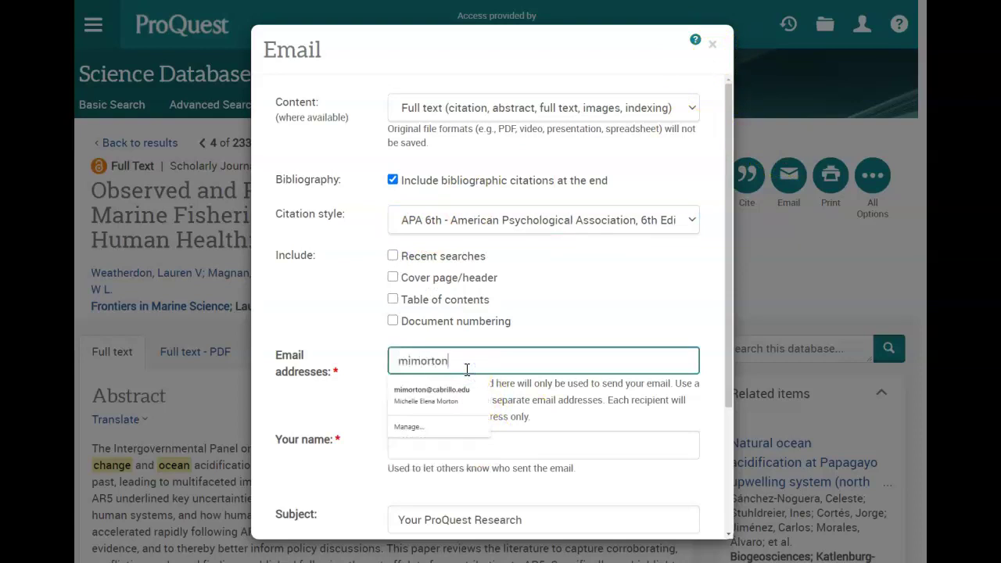
{"action": "type", "text": "orton"}
{"action": "left_click", "coordinate": [452, 394]}
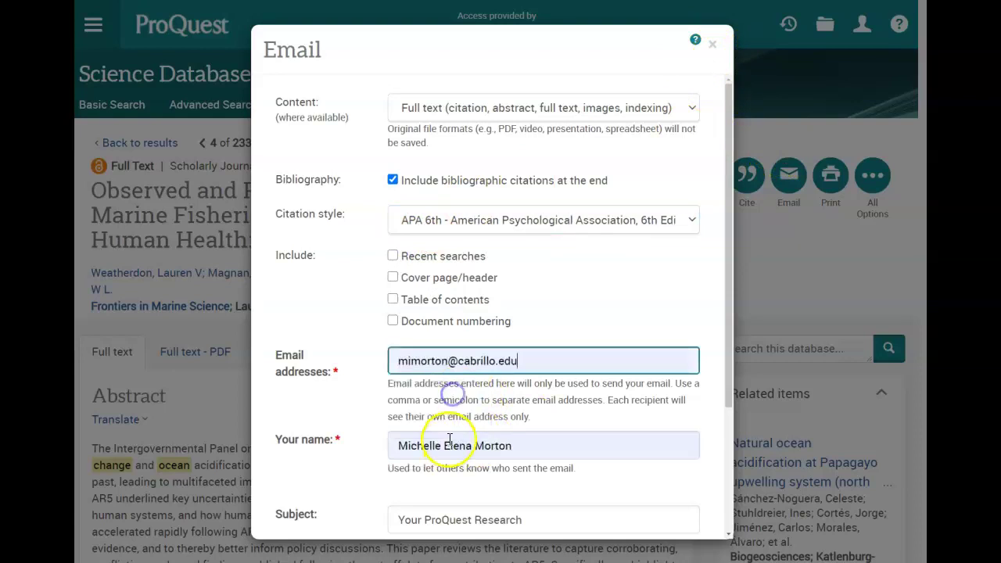
{"action": "scroll", "coordinate": [544, 471], "scroll_direction": "down", "scroll_amount": 3}
{"action": "left_click", "coordinate": [693, 514]}
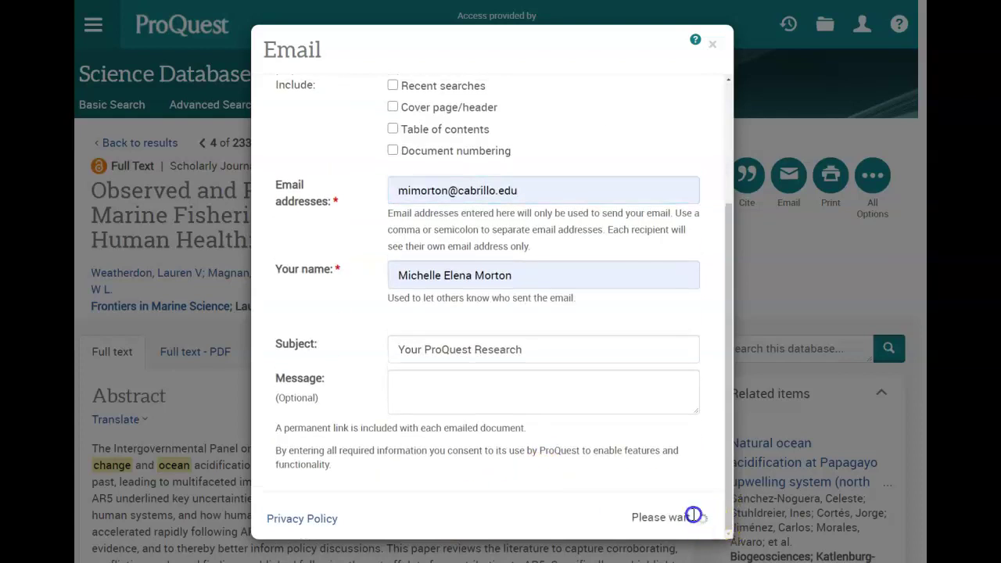
{"action": "left_click", "coordinate": [711, 43]}
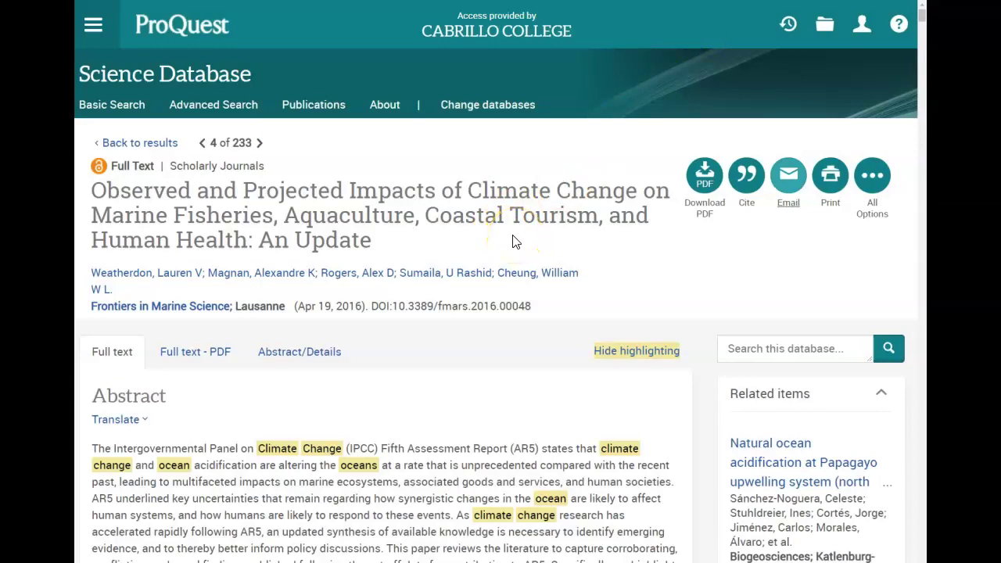
{"action": "left_click", "coordinate": [123, 25]}
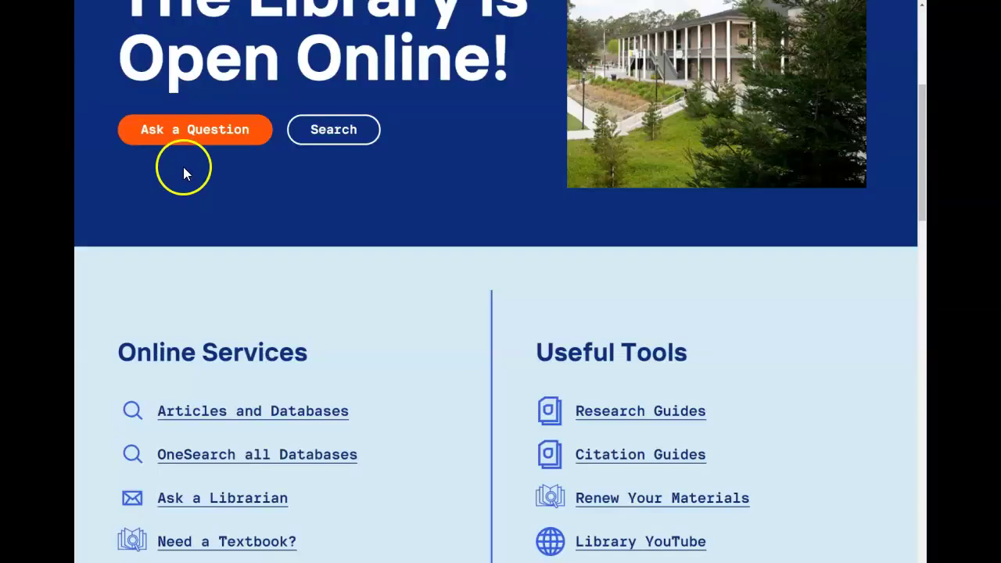